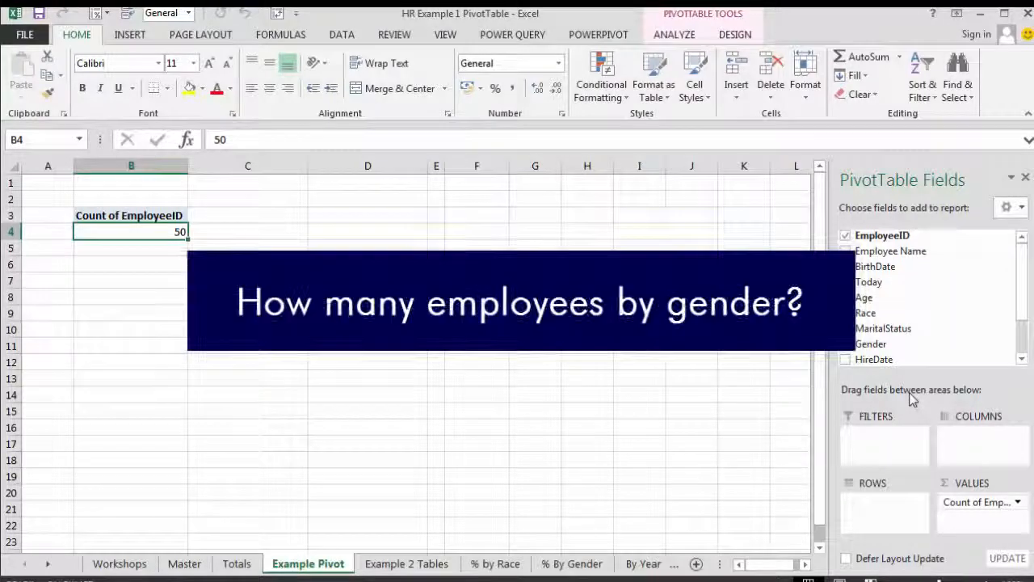
- Add the Gender field to the PivotTable rows to break down the employee count
{"action": "left_click_drag", "start_coordinate": [1020, 313], "coordinate": [1020, 316]}
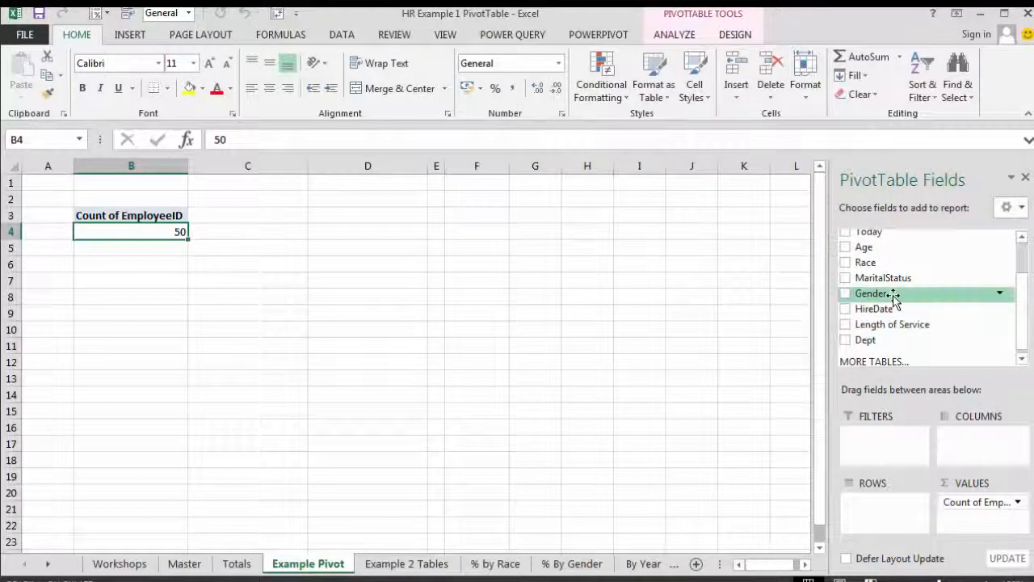
{"action": "left_click_drag", "start_coordinate": [889, 296], "coordinate": [881, 505]}
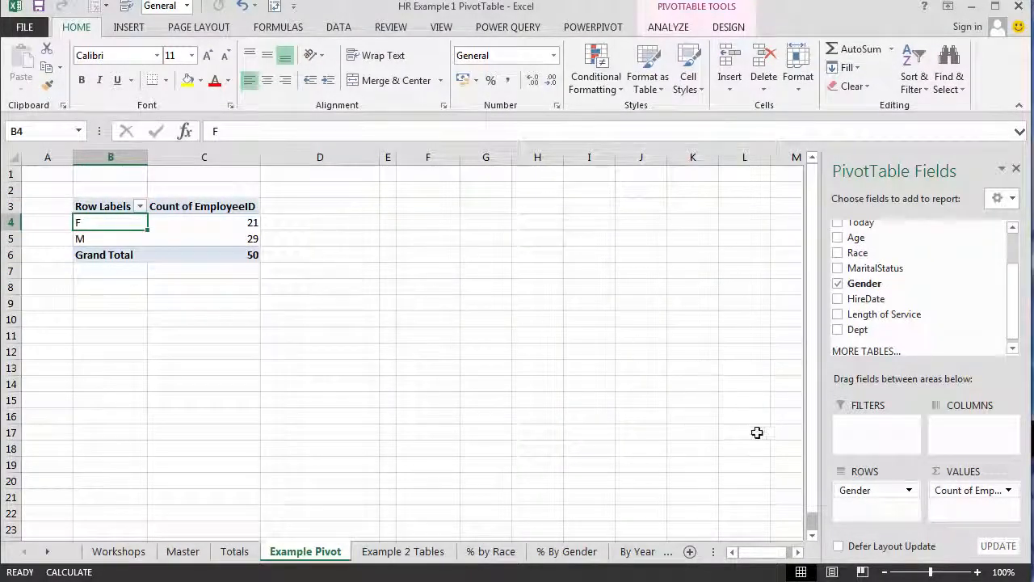
- Replace the Gender row field with MaritalStatus, move MaritalStatus to the columns, and add Dept as the row field
{"action": "left_click_drag", "start_coordinate": [871, 491], "coordinate": [788, 477]}
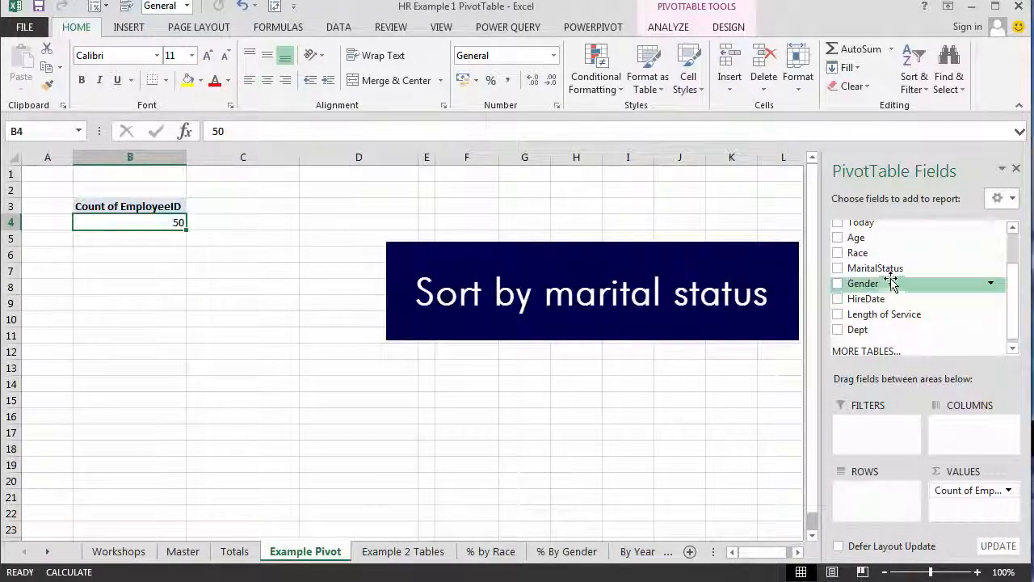
{"action": "left_click_drag", "start_coordinate": [871, 494], "coordinate": [873, 493]}
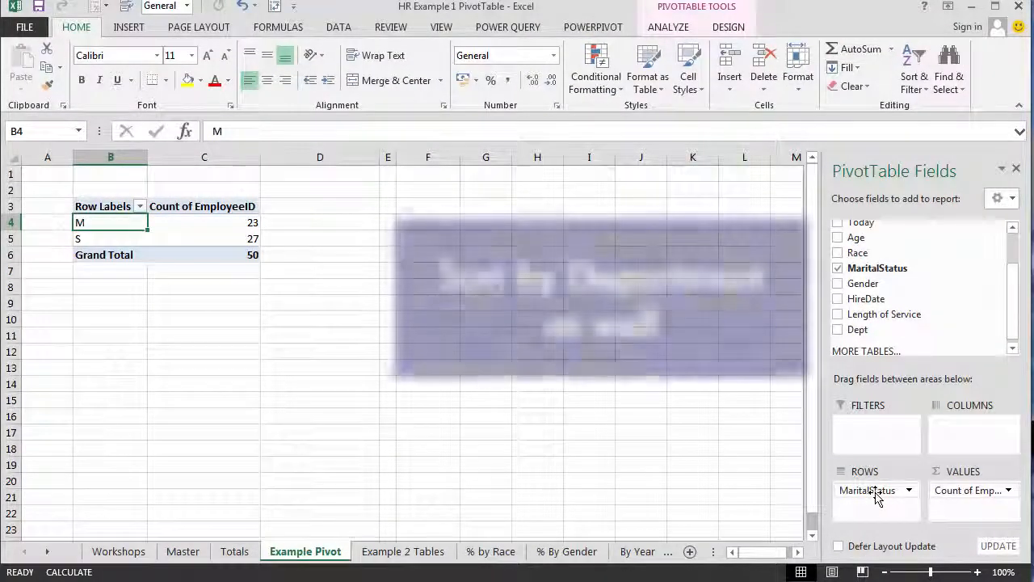
{"action": "left_click_drag", "start_coordinate": [953, 454], "coordinate": [954, 433]}
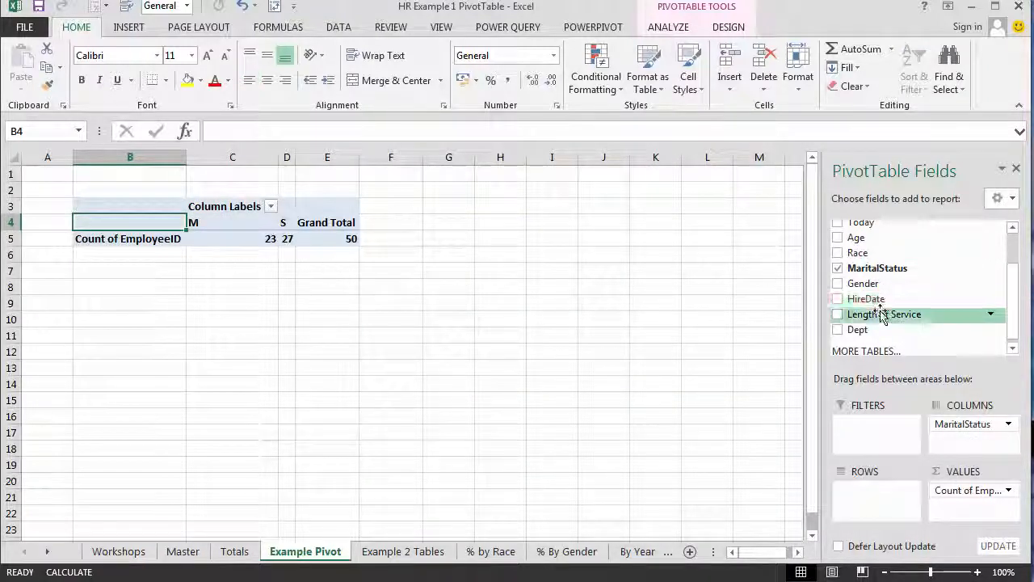
{"action": "left_click_drag", "start_coordinate": [865, 497], "coordinate": [860, 493]}
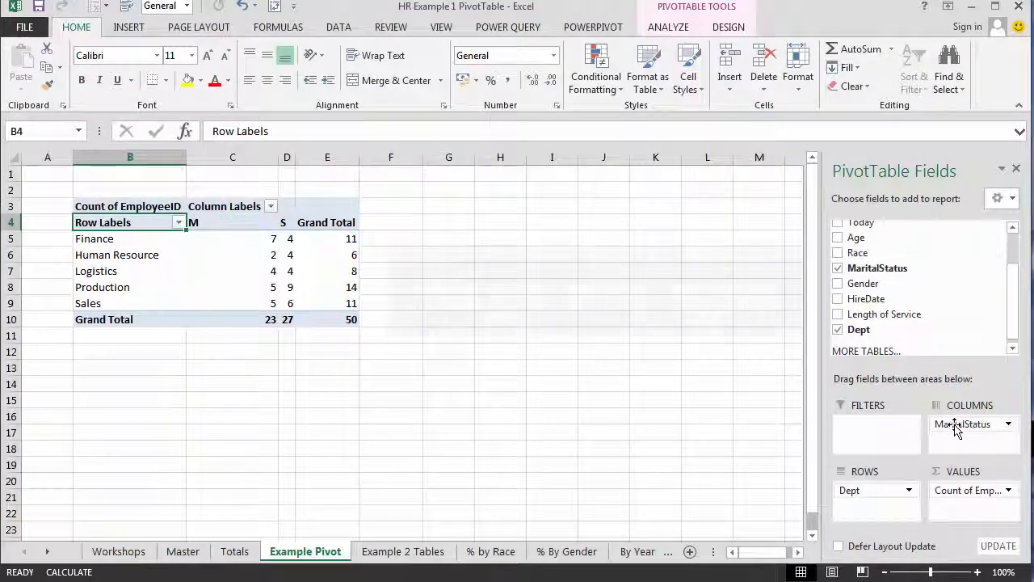
- Replace MaritalStatus with Gender as the PivotTable's column field
{"action": "left_click_drag", "start_coordinate": [956, 429], "coordinate": [691, 387]}
{"action": "left_click_drag", "start_coordinate": [865, 284], "coordinate": [991, 432]}
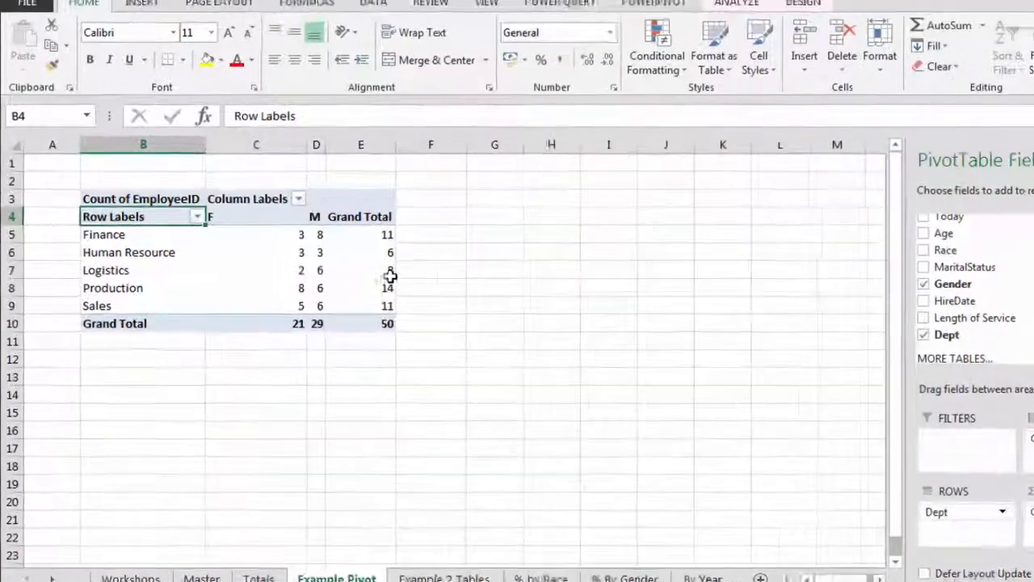
- Show the employee counts as % of Grand Total and check the female share in Sales and overall
{"action": "left_click", "coordinate": [351, 270]}
{"action": "right_click", "coordinate": [351, 270]}
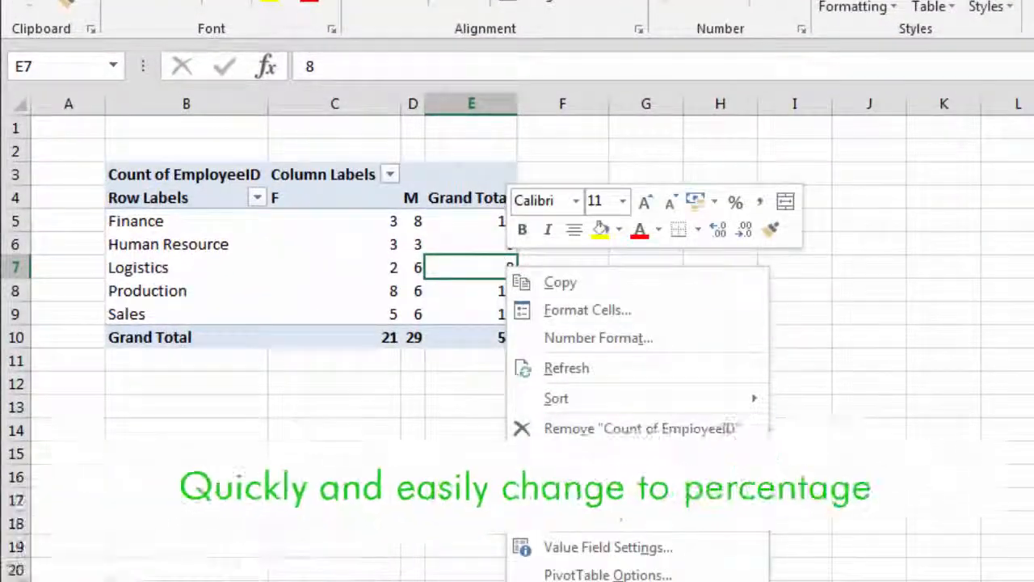
{"action": "mouse_move", "coordinate": [592, 486]}
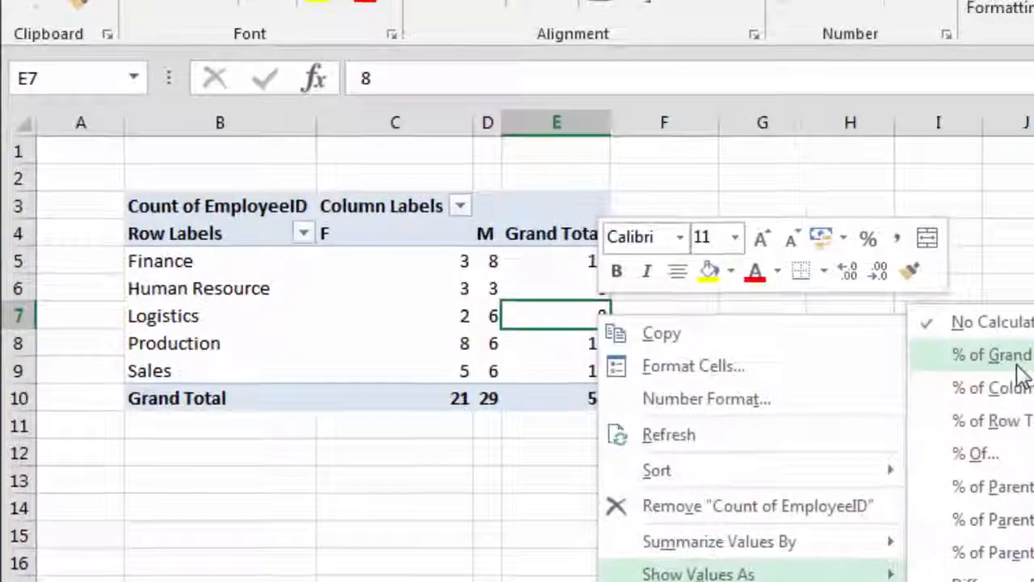
{"action": "left_click", "coordinate": [857, 300]}
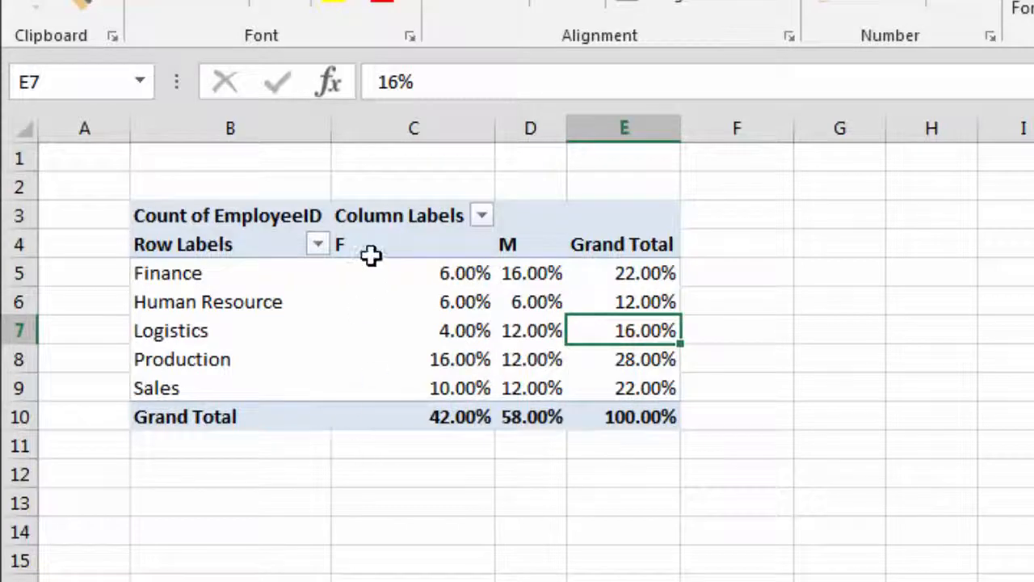
{"action": "left_click", "coordinate": [416, 396]}
{"action": "left_click", "coordinate": [420, 423]}
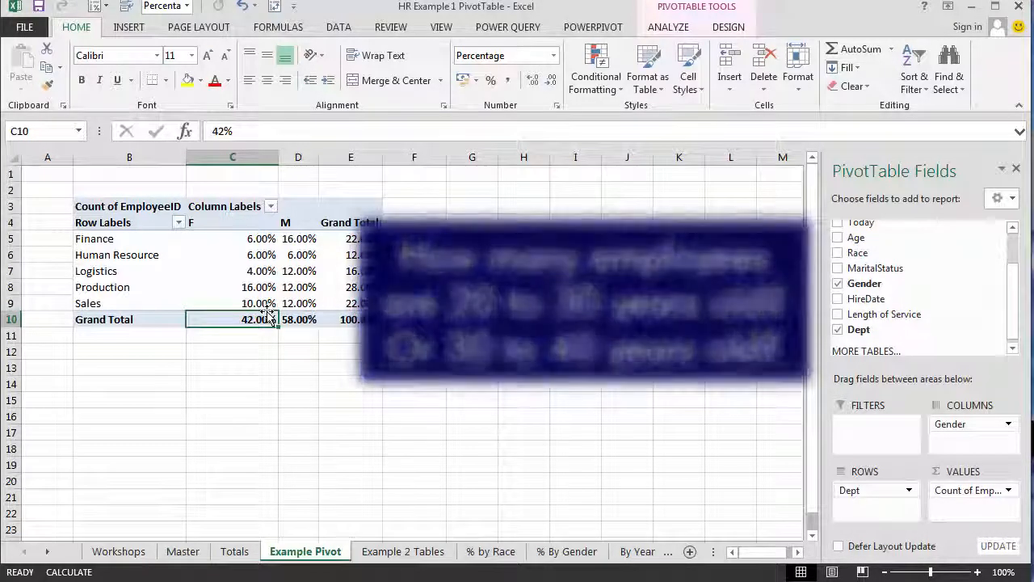
- Remove Gender and Dept from the PivotTable and add Age as the row field
{"action": "left_click_drag", "start_coordinate": [956, 426], "coordinate": [760, 395]}
{"action": "left_click_drag", "start_coordinate": [865, 492], "coordinate": [711, 414]}
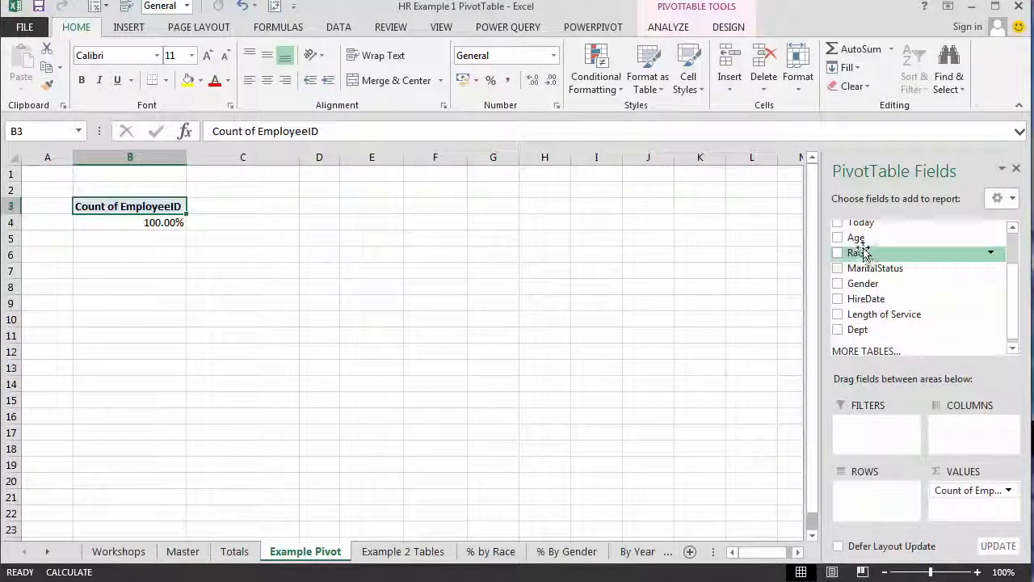
{"action": "left_click_drag", "start_coordinate": [869, 504], "coordinate": [869, 503]}
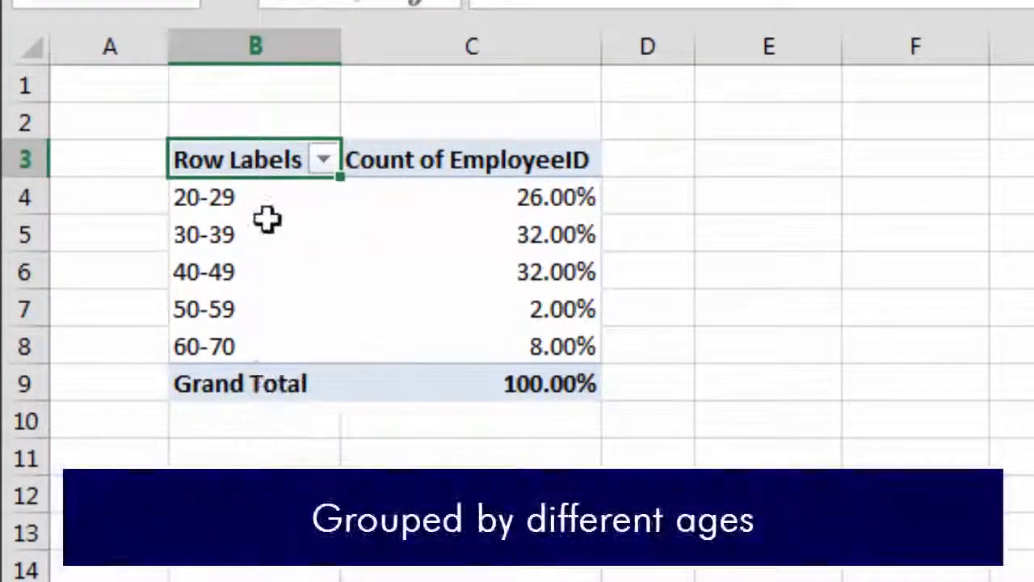
{"action": "left_click", "coordinate": [243, 197]}
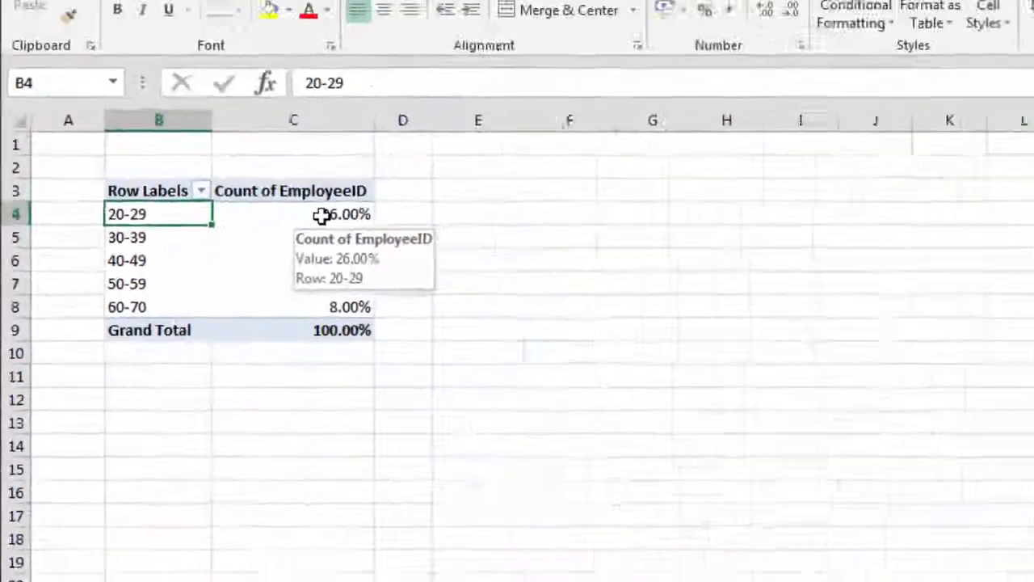
- Set the employee values to No Calculation and split the age groups by adding Gender as the column field
{"action": "right_click", "coordinate": [527, 203]}
{"action": "mouse_move", "coordinate": [323, 376]}
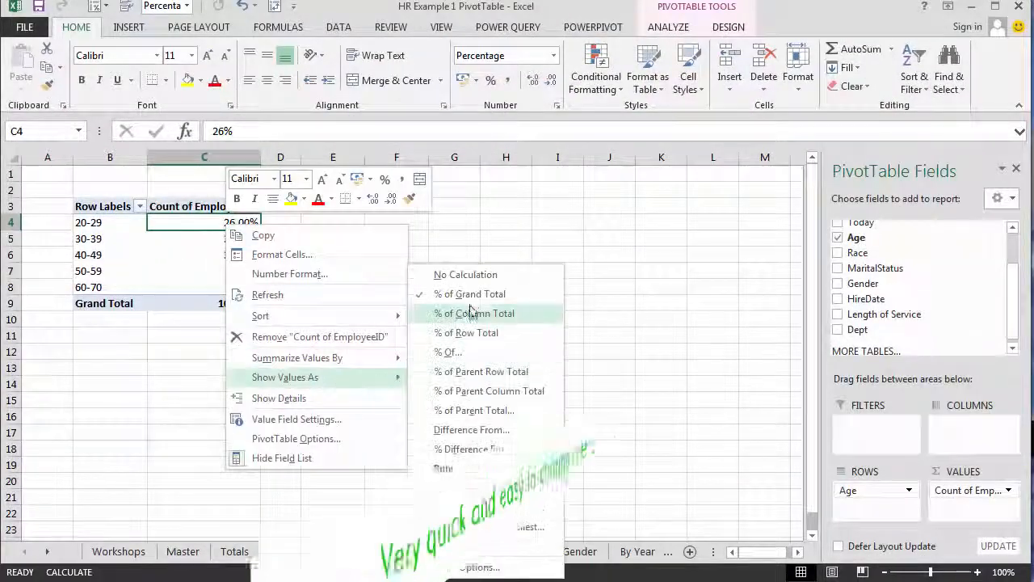
{"action": "left_click", "coordinate": [467, 278]}
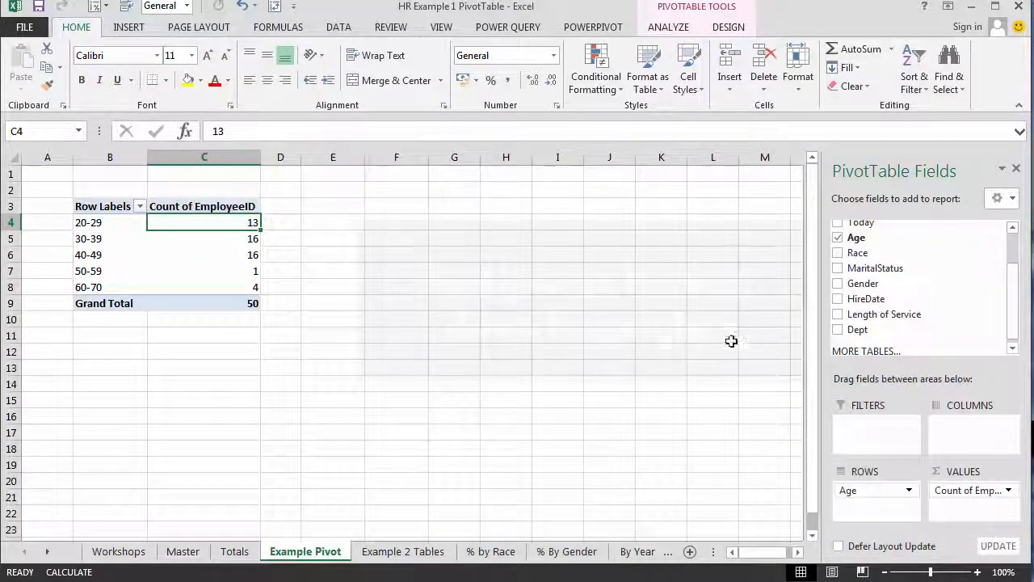
{"action": "left_click_drag", "start_coordinate": [881, 283], "coordinate": [952, 426]}
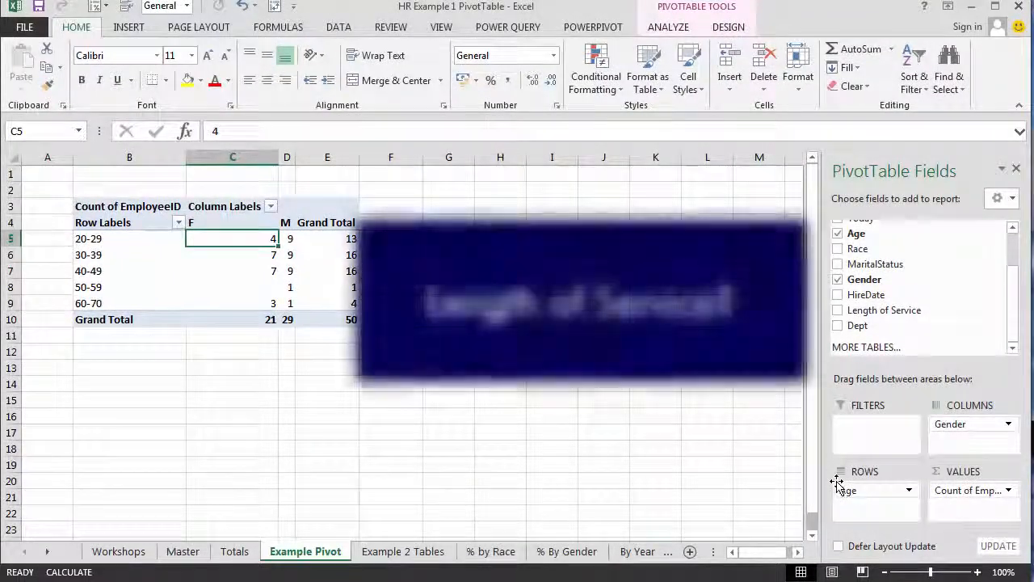
- Replace Gender and Age with Length of Service as the row field and Dept as the column field
{"action": "left_click_drag", "start_coordinate": [957, 426], "coordinate": [757, 409]}
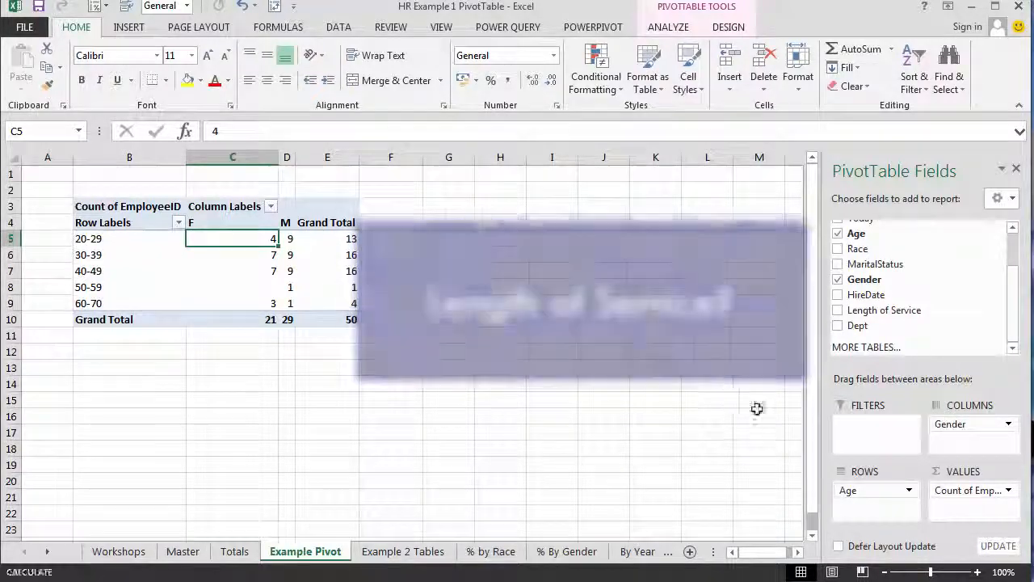
{"action": "left_click_drag", "start_coordinate": [745, 449], "coordinate": [743, 448]}
{"action": "left_click_drag", "start_coordinate": [883, 310], "coordinate": [867, 497]}
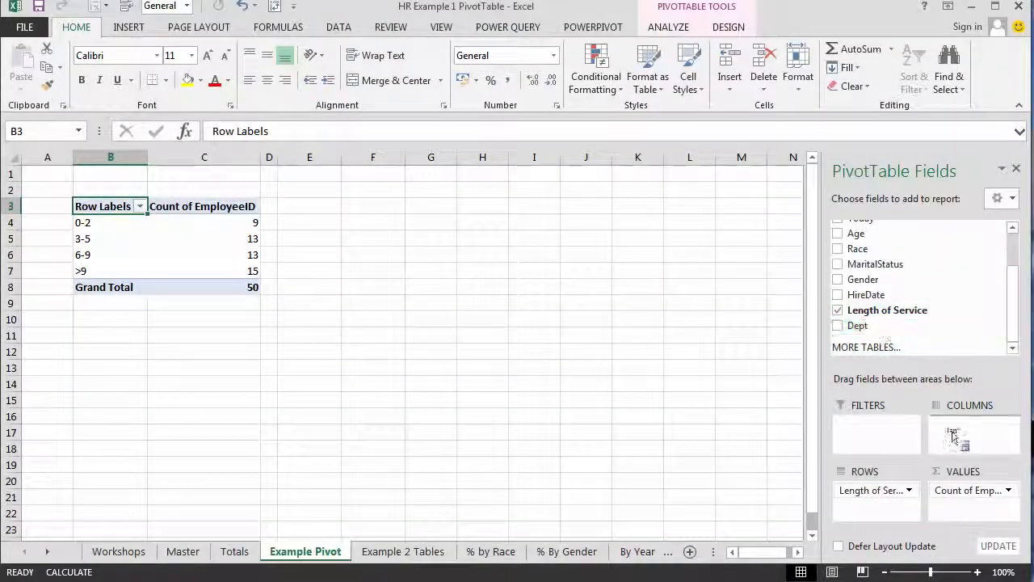
{"action": "left_click_drag", "start_coordinate": [953, 436], "coordinate": [955, 437]}
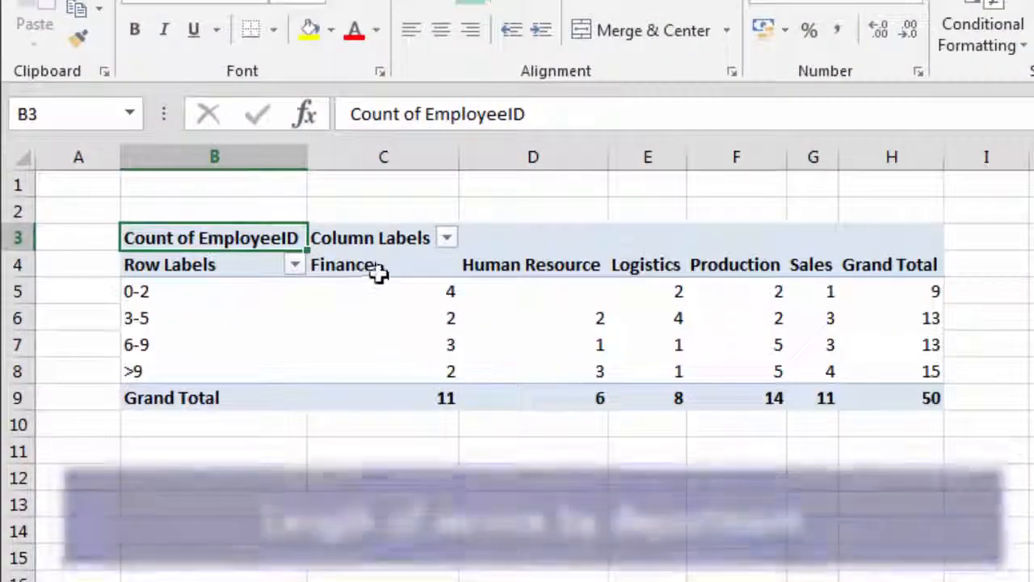
{"action": "left_click", "coordinate": [443, 296]}
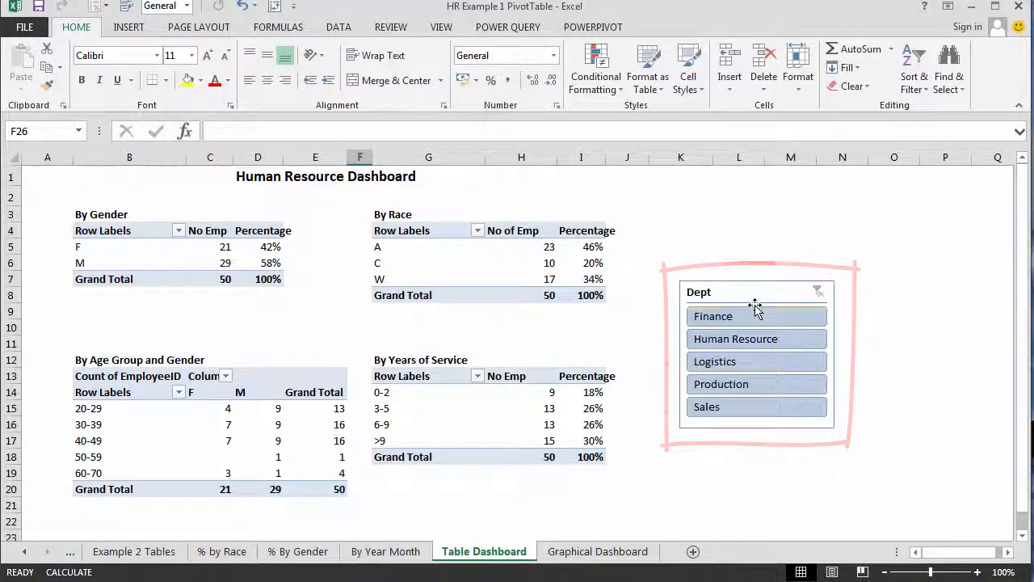
- Filter the Human Resource Dashboard with the Dept slicer, going from Finance through each department to Sales and back to Finance
{"action": "left_click", "coordinate": [736, 317]}
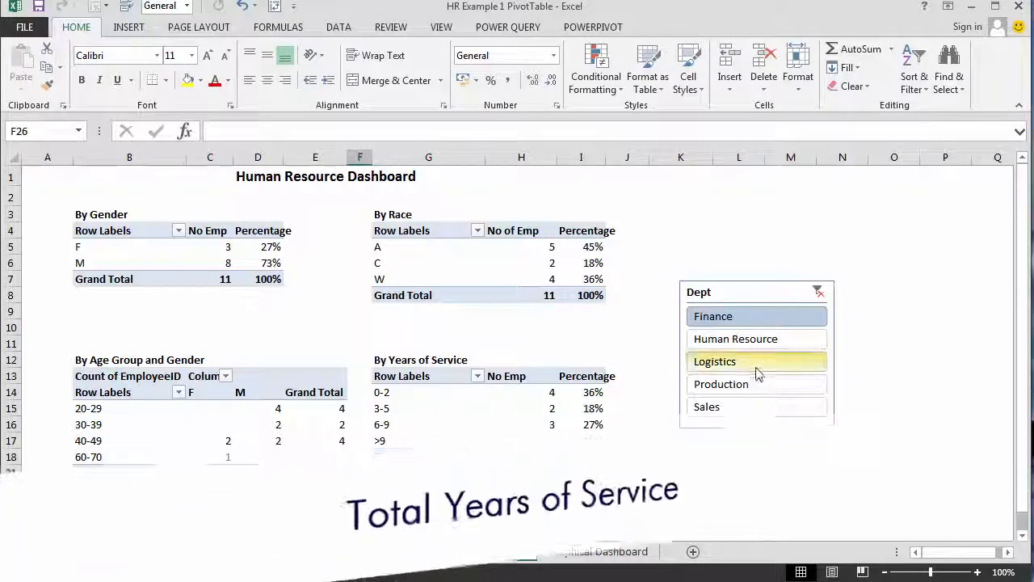
{"action": "left_click", "coordinate": [754, 341]}
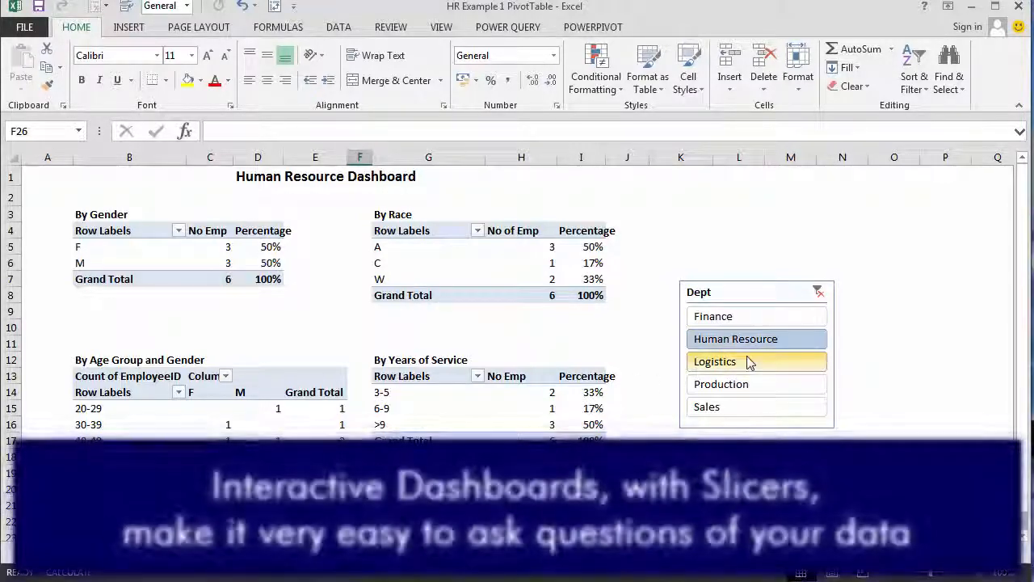
{"action": "left_click", "coordinate": [749, 363]}
{"action": "left_click", "coordinate": [748, 387]}
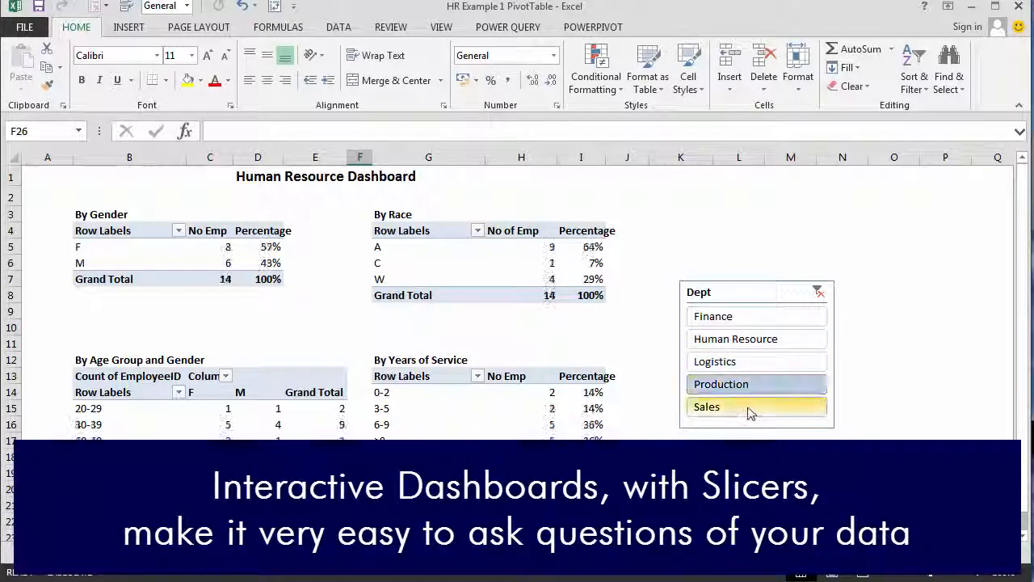
{"action": "left_click", "coordinate": [750, 408]}
{"action": "left_click", "coordinate": [751, 387]}
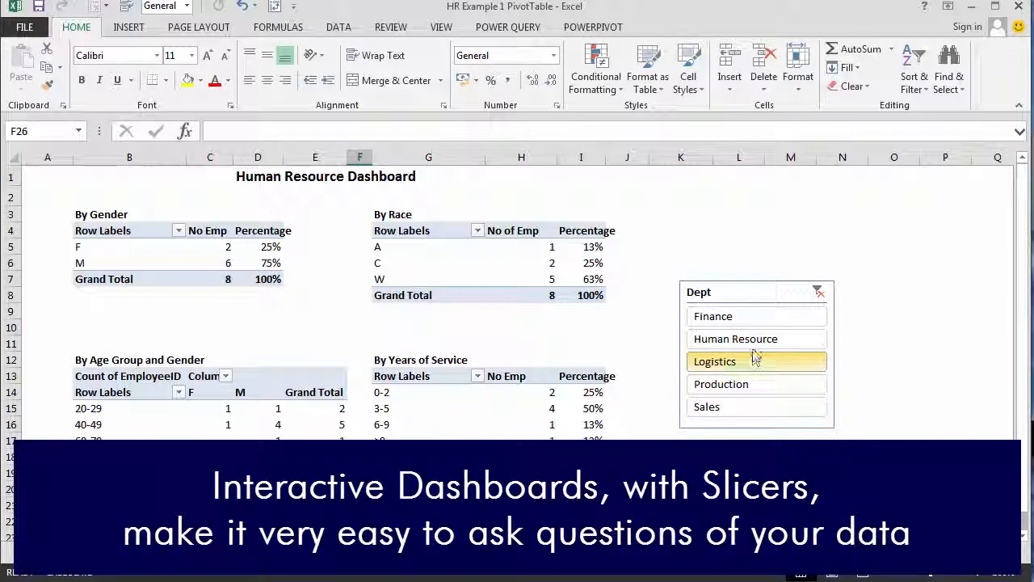
{"action": "left_click", "coordinate": [753, 341]}
{"action": "left_click", "coordinate": [742, 320]}
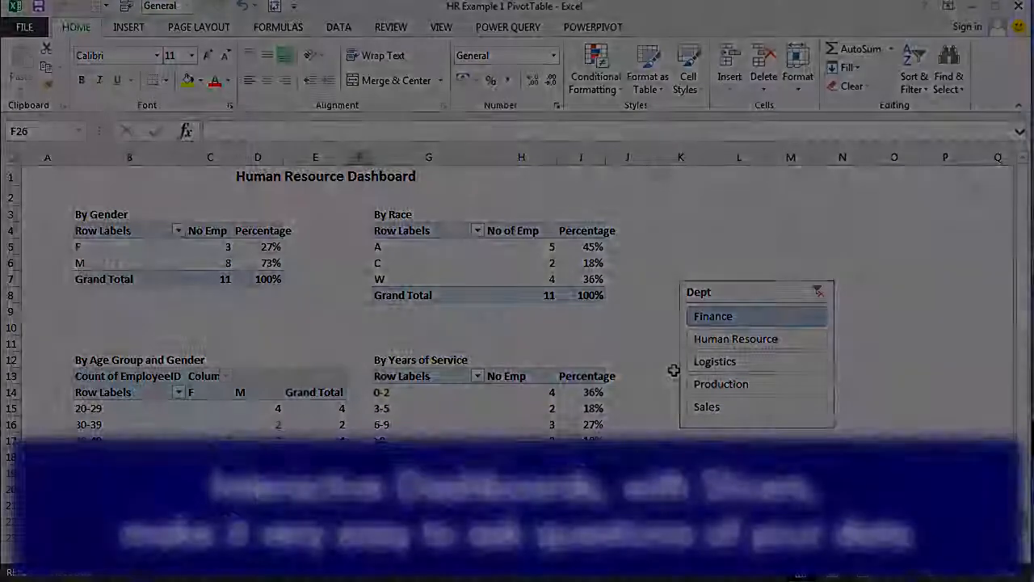